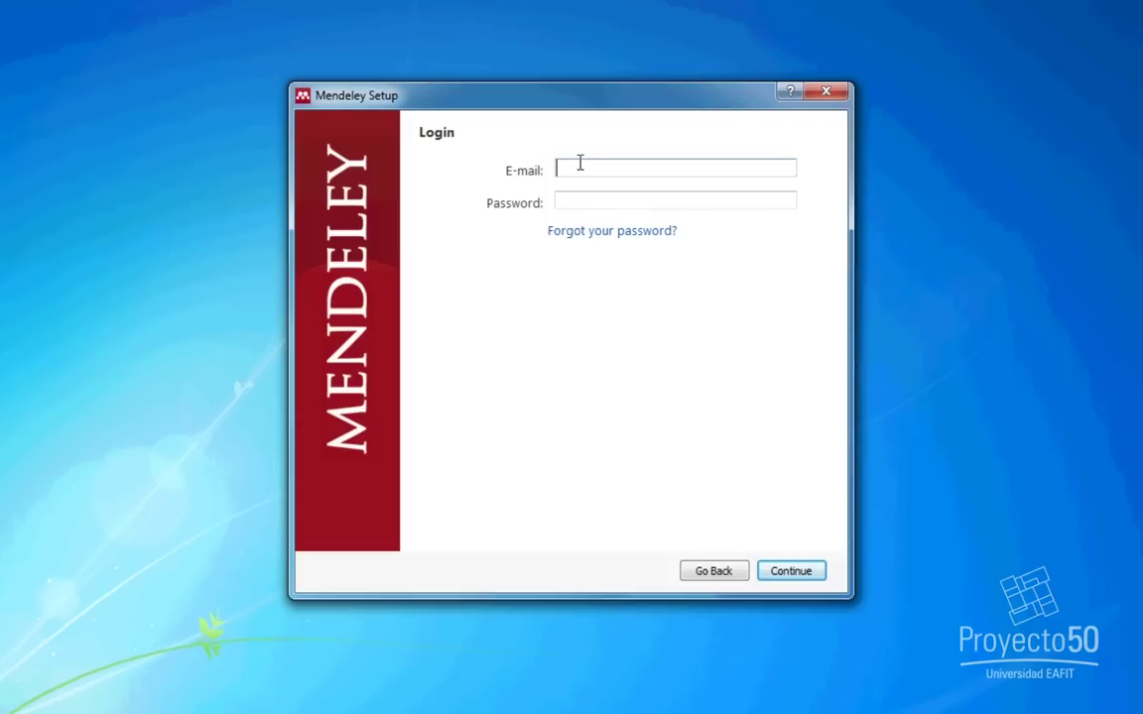
Enter the account's e-mail and password and continue to sign in to Mendeley.
{"action": "key", "text": "Tab"}
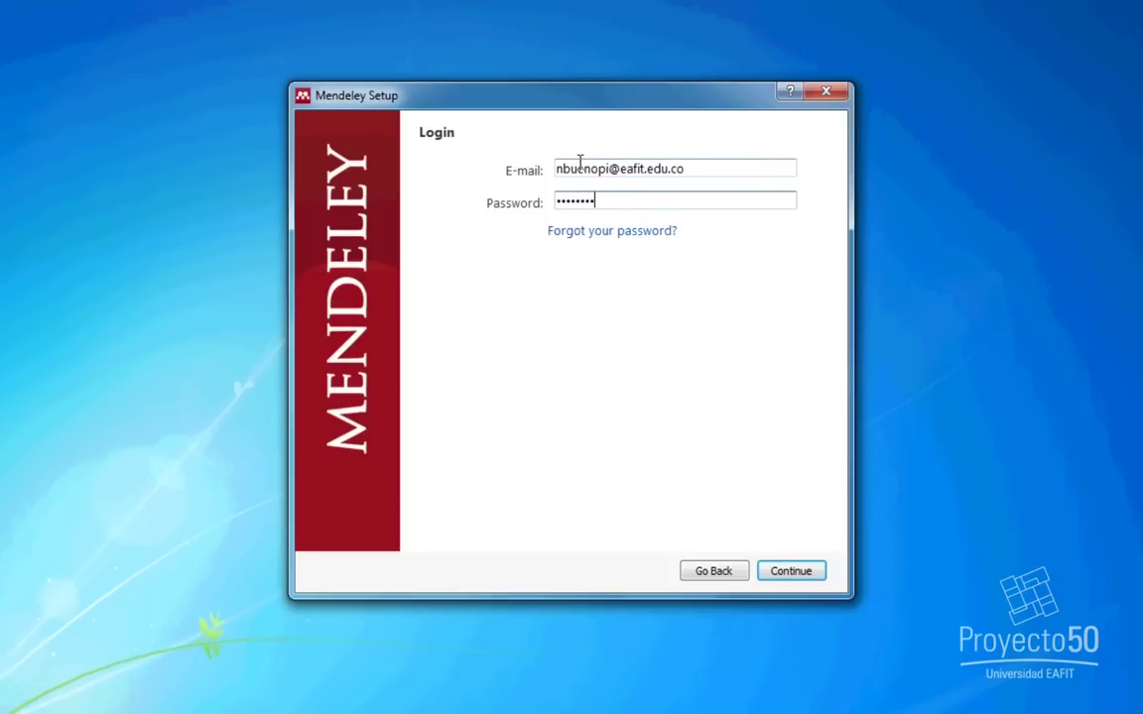
{"action": "left_click", "coordinate": [779, 574]}
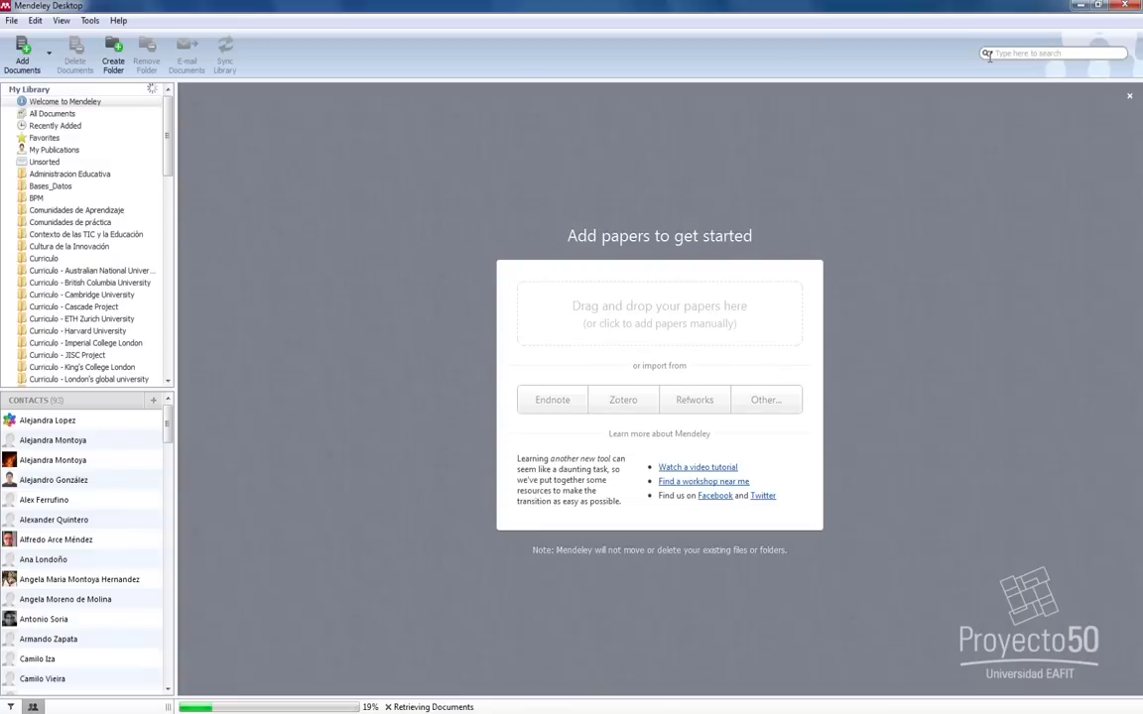
Maximize the Mendeley window and select All Documents under My Library.
{"action": "left_click", "coordinate": [988, 56]}
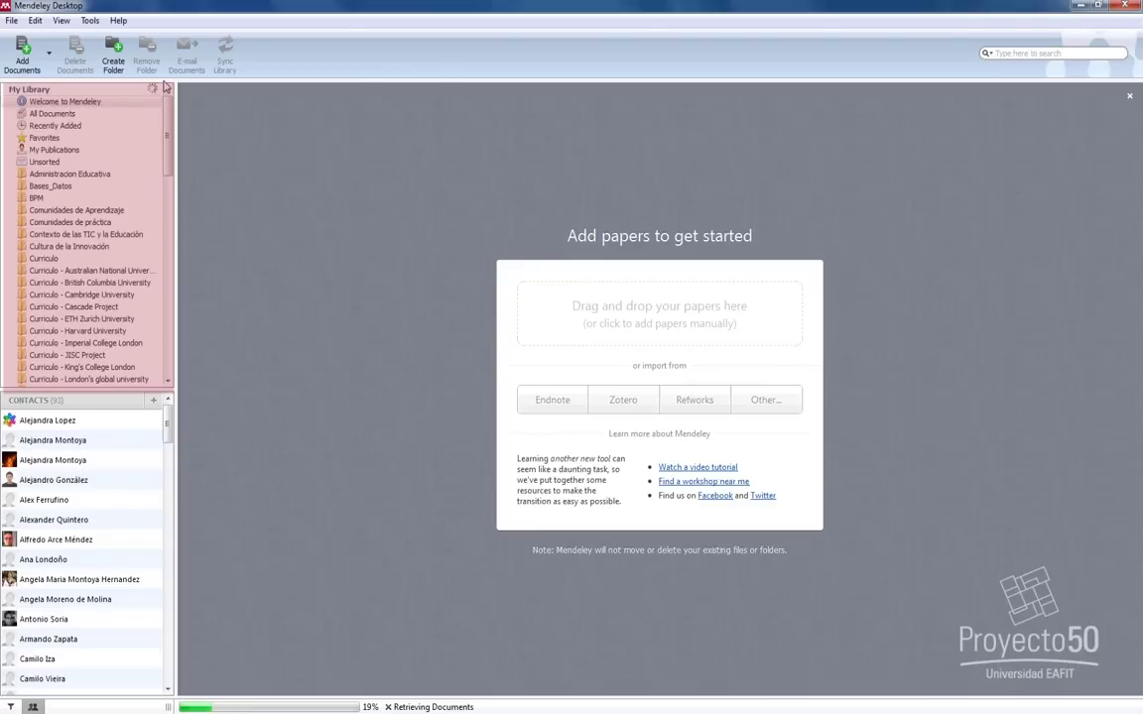
{"action": "left_click", "coordinate": [79, 115]}
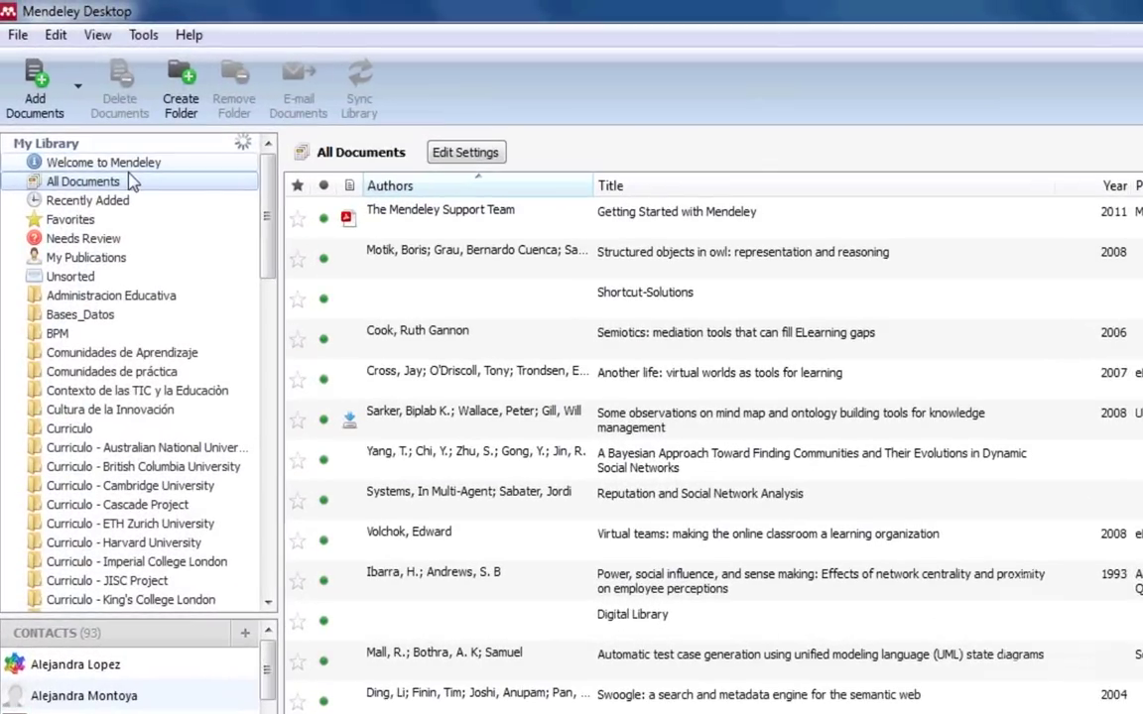
Scroll the My Library panel and open the Add Documents drop-down list.
{"action": "left_click_drag", "start_coordinate": [266, 260], "coordinate": [269, 216]}
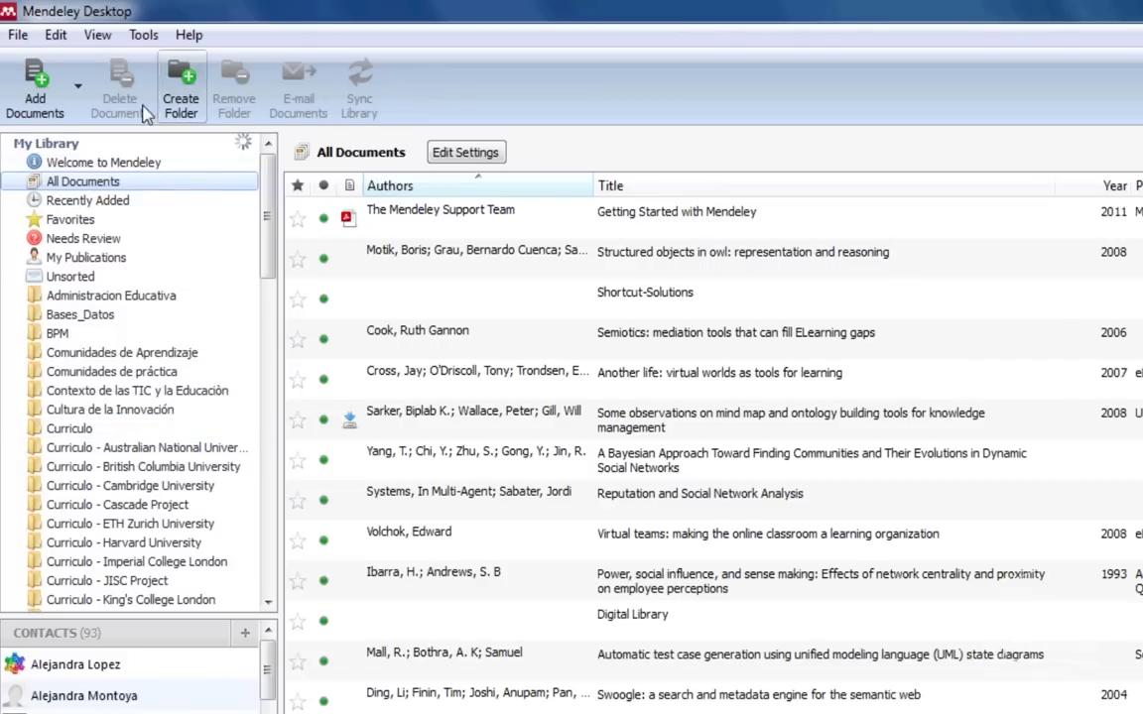
{"action": "left_click", "coordinate": [78, 89]}
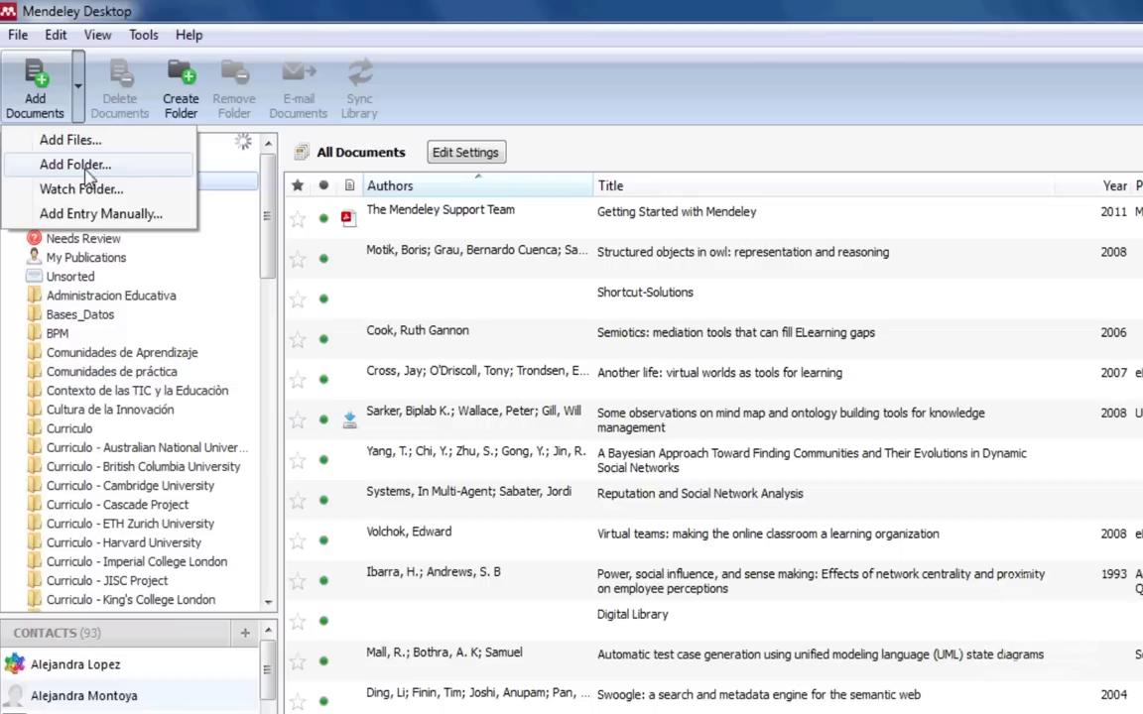
{"action": "left_click", "coordinate": [87, 223]}
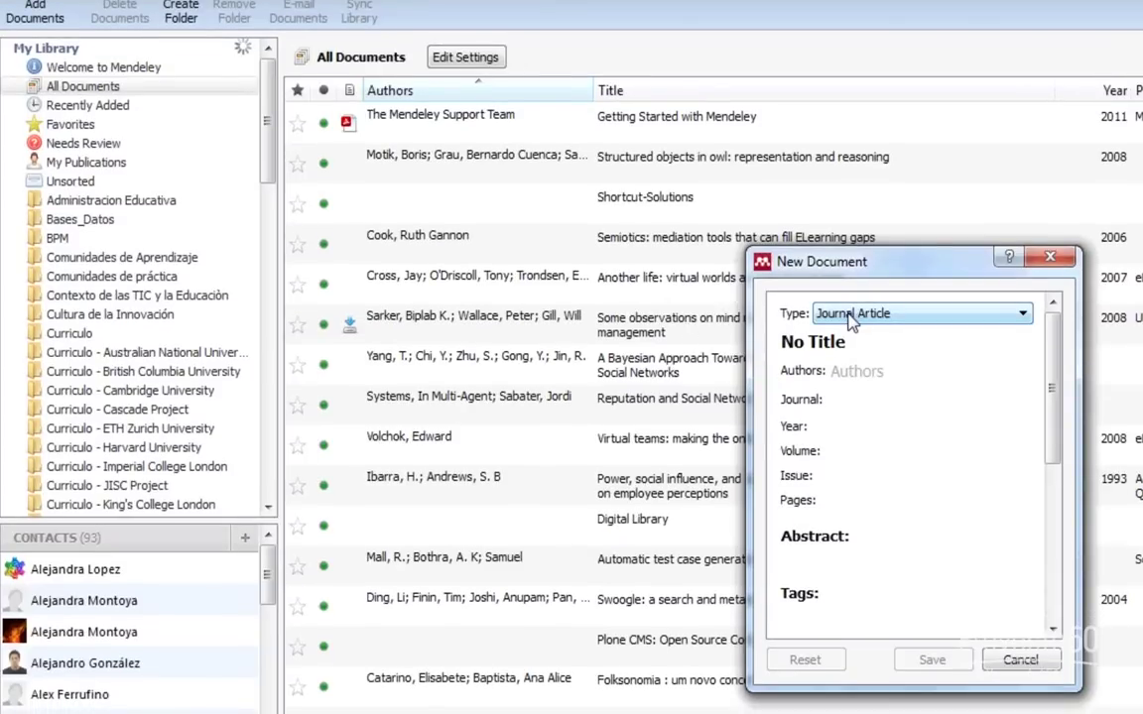
{"action": "left_click", "coordinate": [851, 315]}
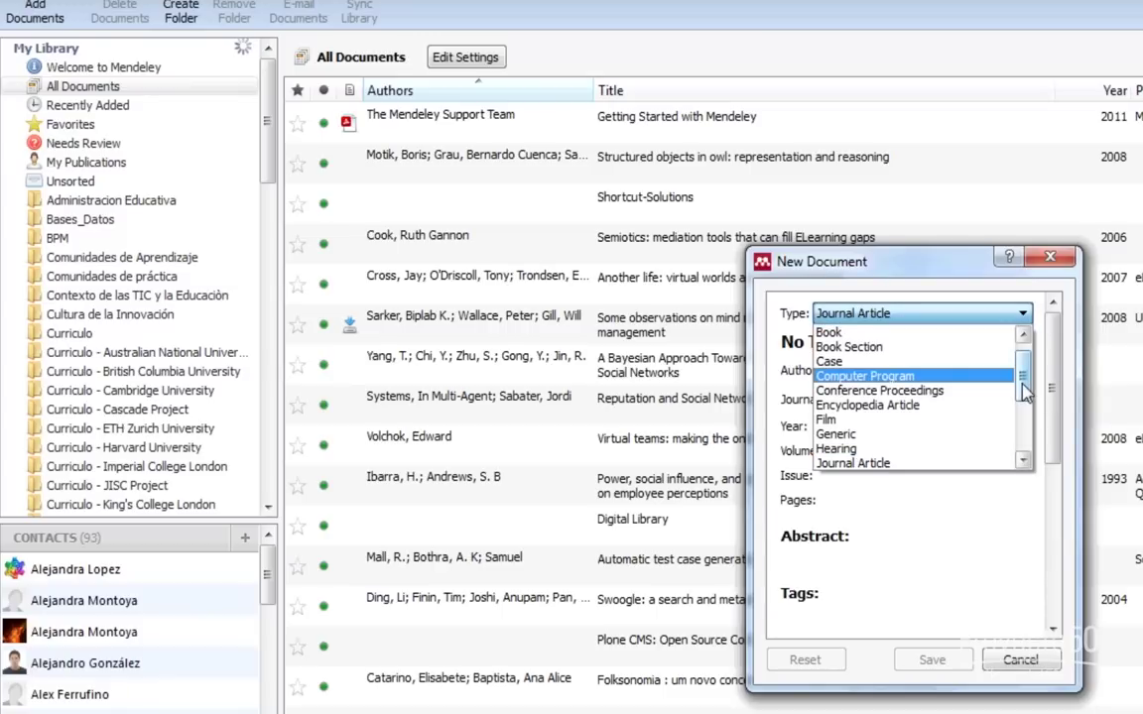
{"action": "scroll", "coordinate": [1024, 382], "scroll_direction": "up", "scroll_amount": 1}
{"action": "left_click_drag", "start_coordinate": [1024, 381], "coordinate": [1024, 421]}
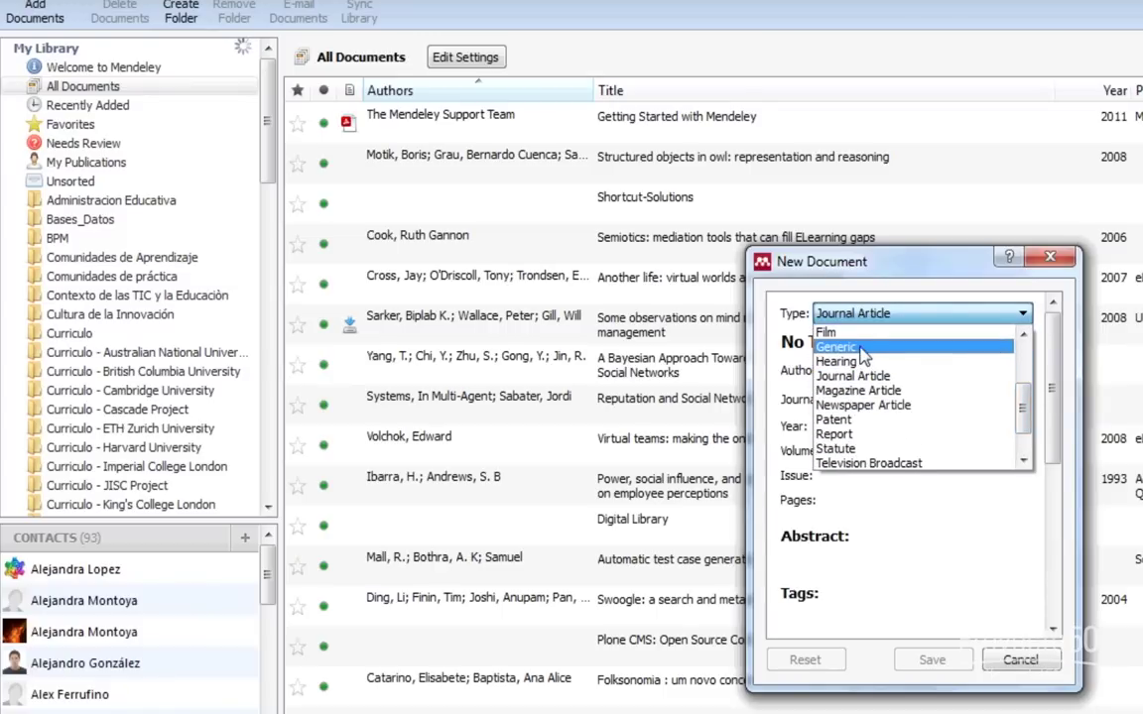
{"action": "left_click", "coordinate": [869, 435]}
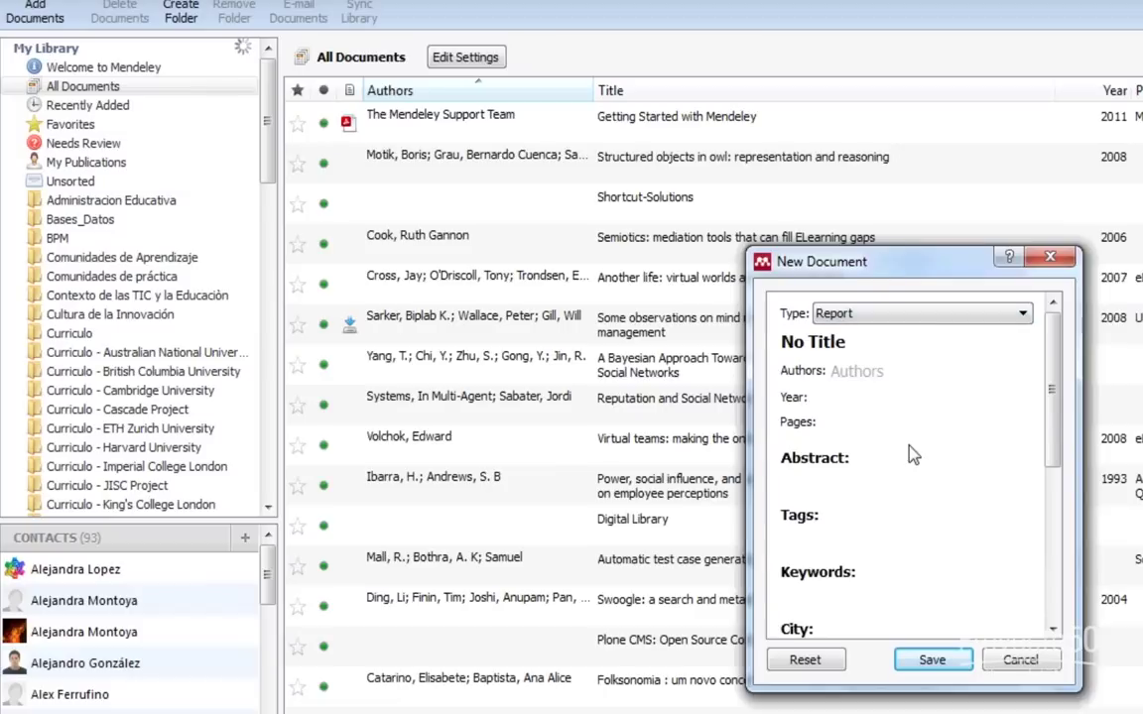
{"action": "left_click", "coordinate": [1017, 663]}
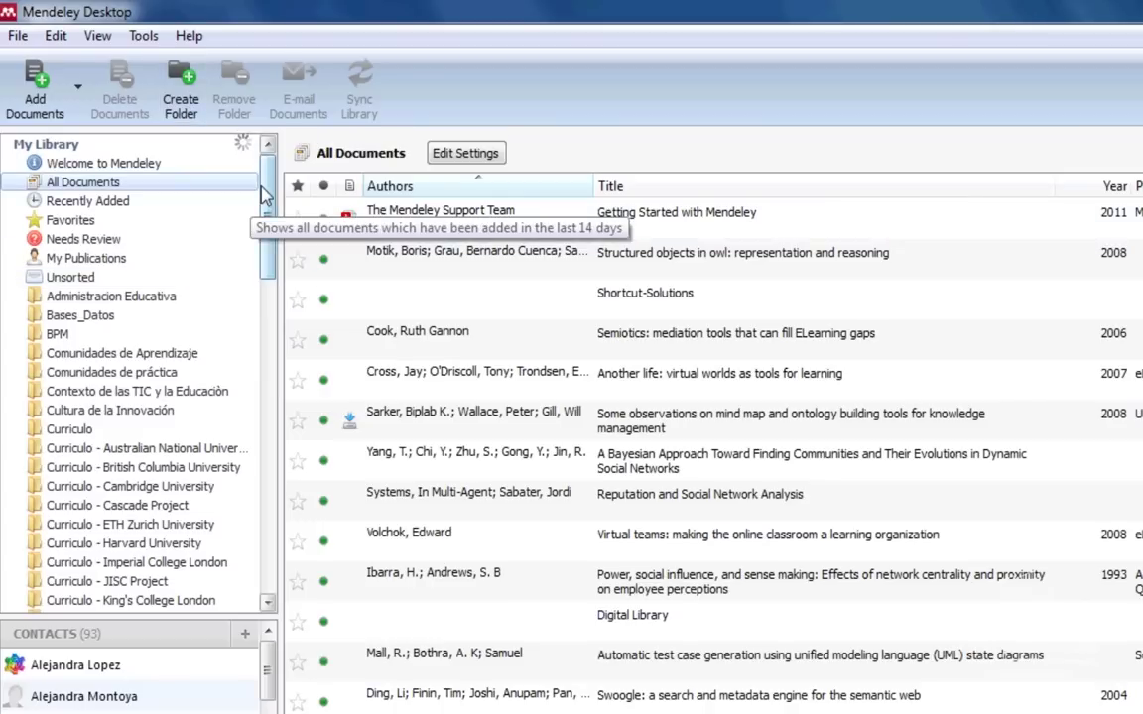
{"action": "left_click_drag", "start_coordinate": [264, 185], "coordinate": [182, 365]}
{"action": "left_click", "coordinate": [183, 356]}
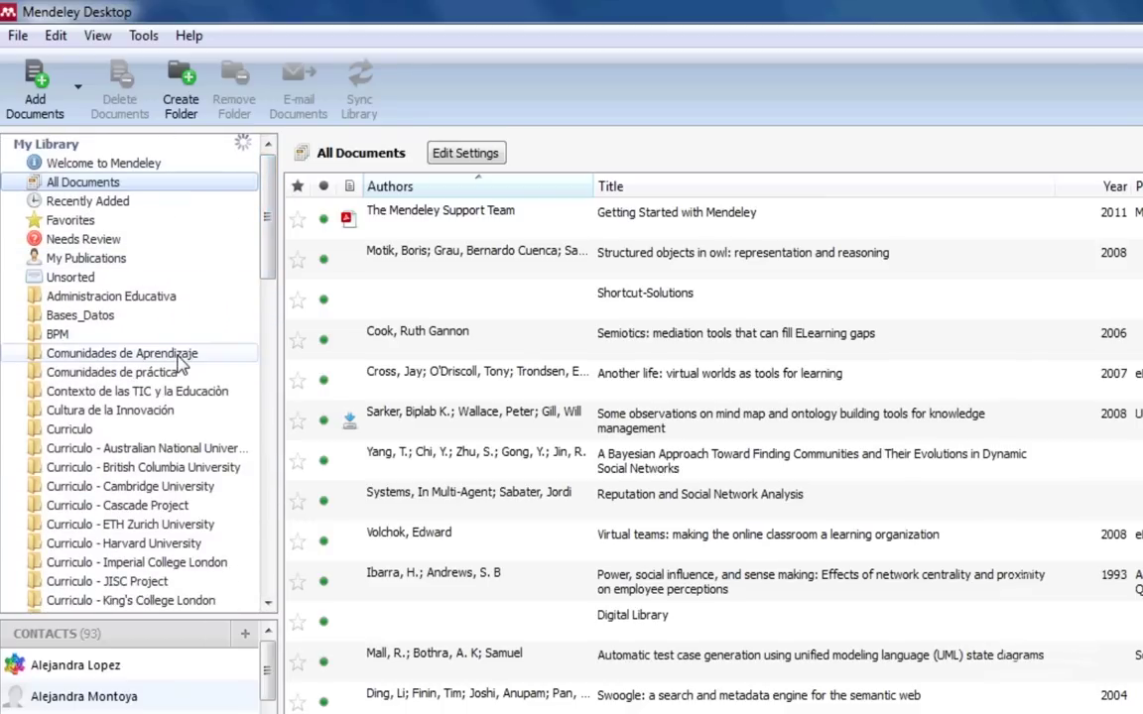
{"action": "left_click", "coordinate": [176, 392]}
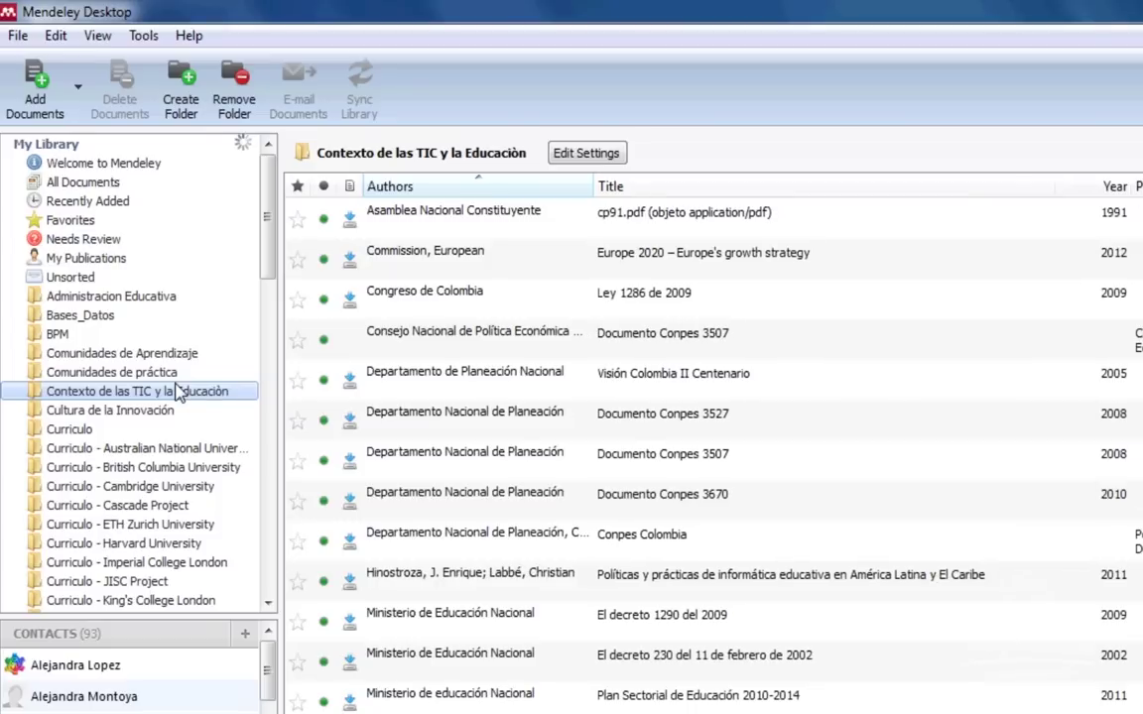
{"action": "left_click", "coordinate": [83, 182]}
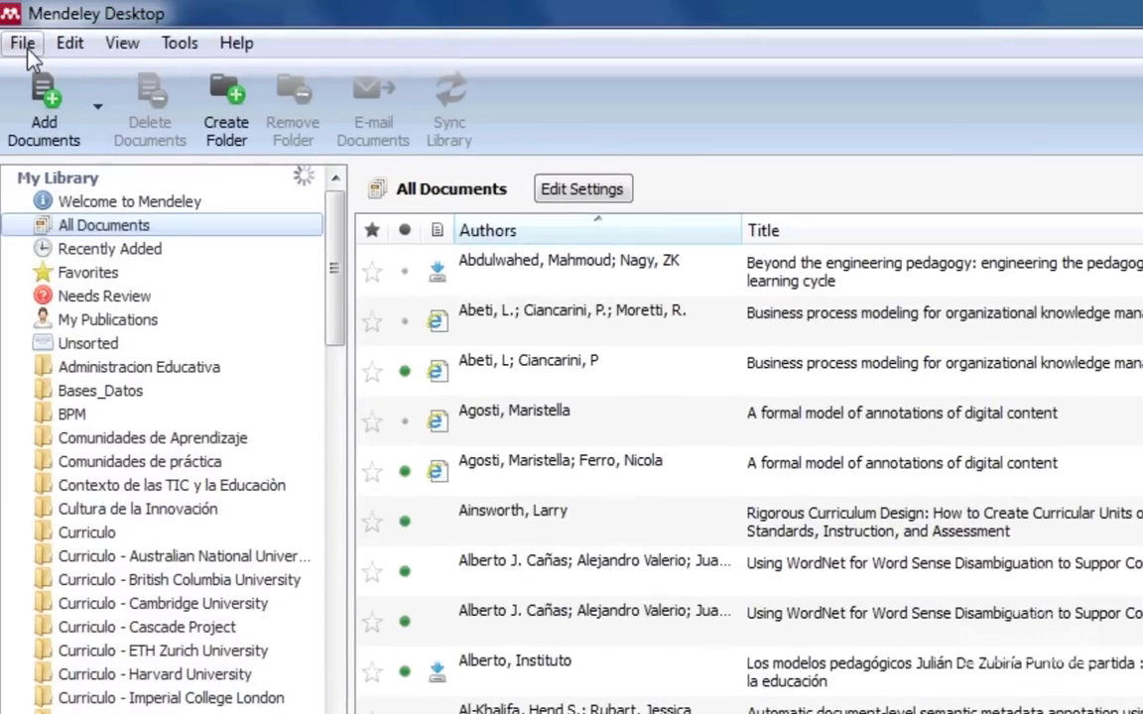
Look through the File menu, close it, and select the first document in All Documents.
{"action": "left_click", "coordinate": [24, 43]}
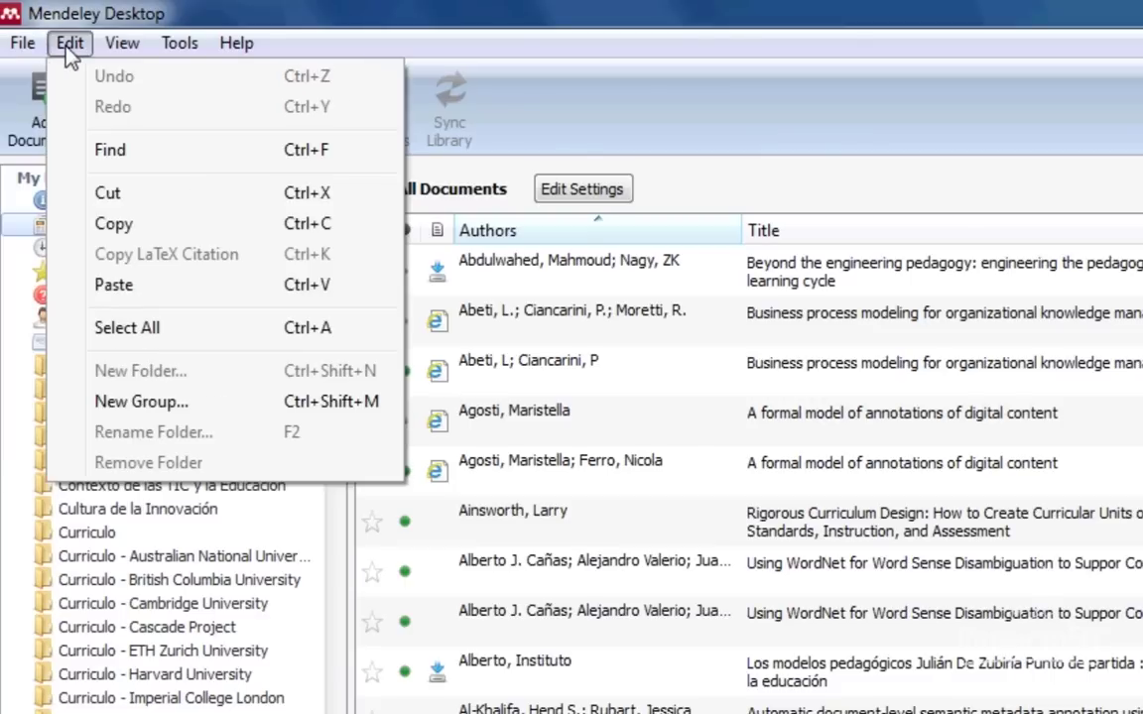
{"action": "mouse_move", "coordinate": [129, 47]}
{"action": "mouse_move", "coordinate": [196, 50]}
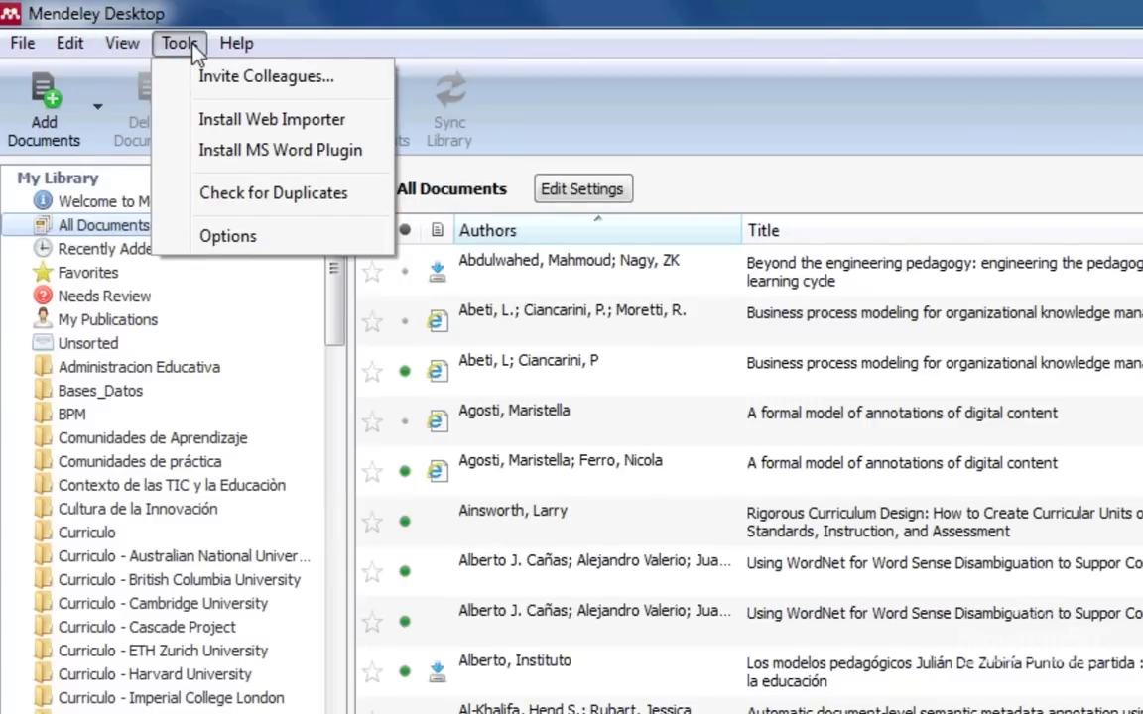
{"action": "left_click", "coordinate": [416, 122]}
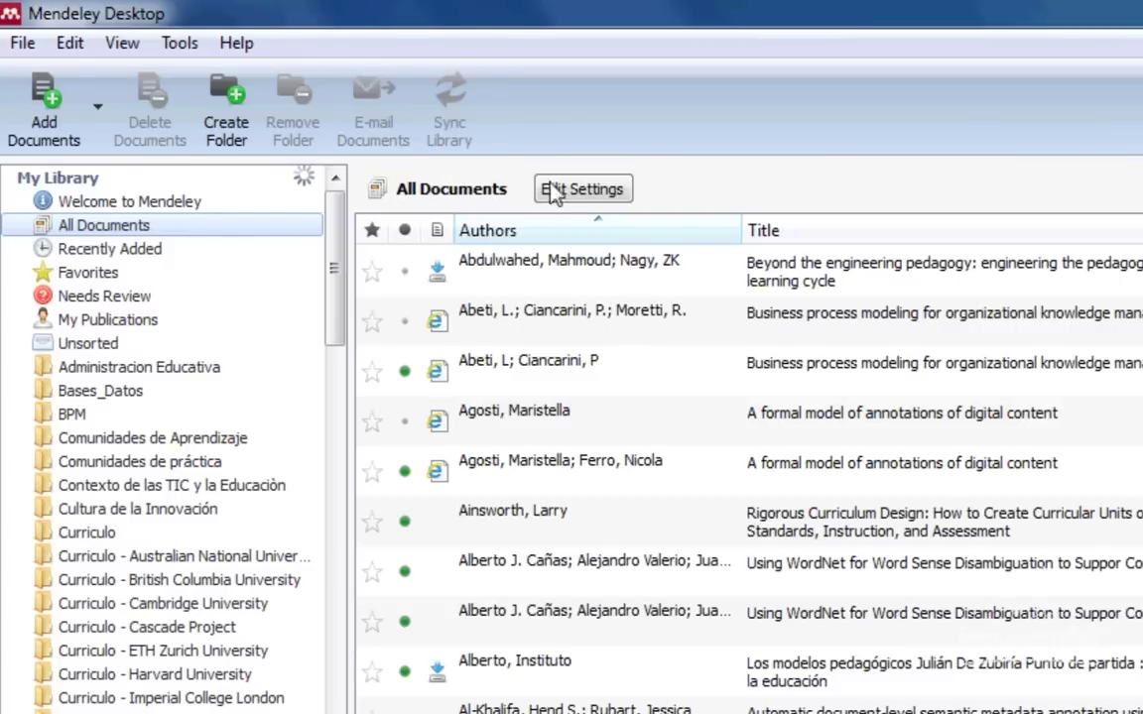
{"action": "left_click", "coordinate": [739, 277]}
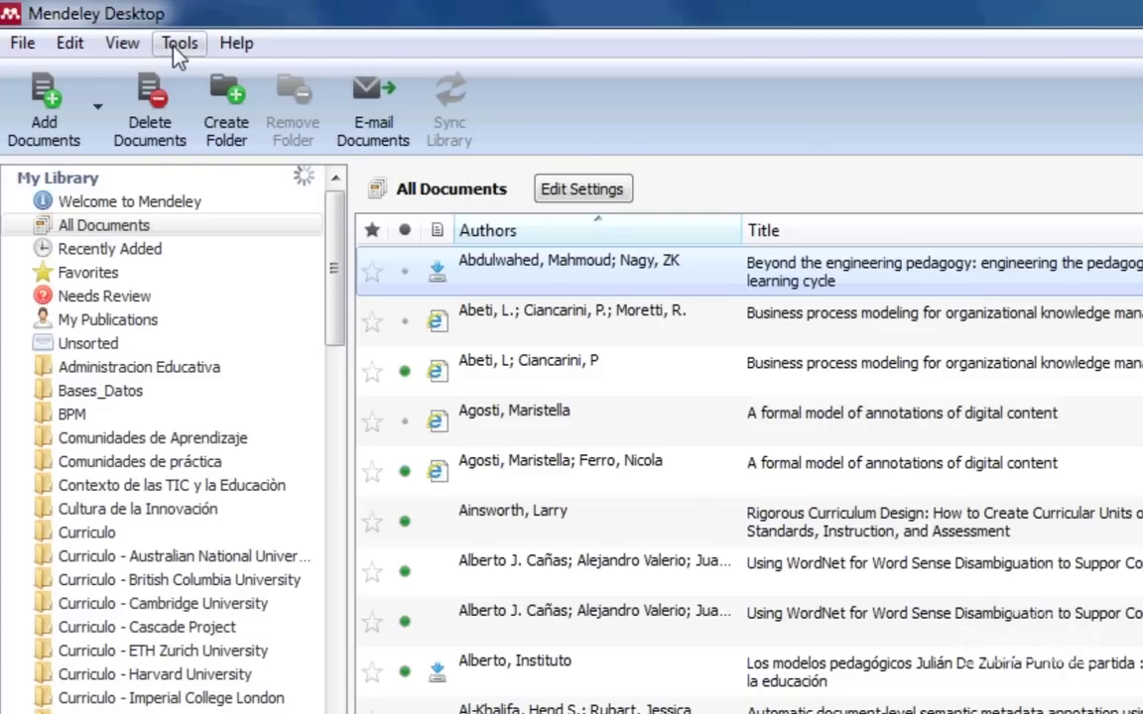
{"action": "left_click", "coordinate": [125, 44]}
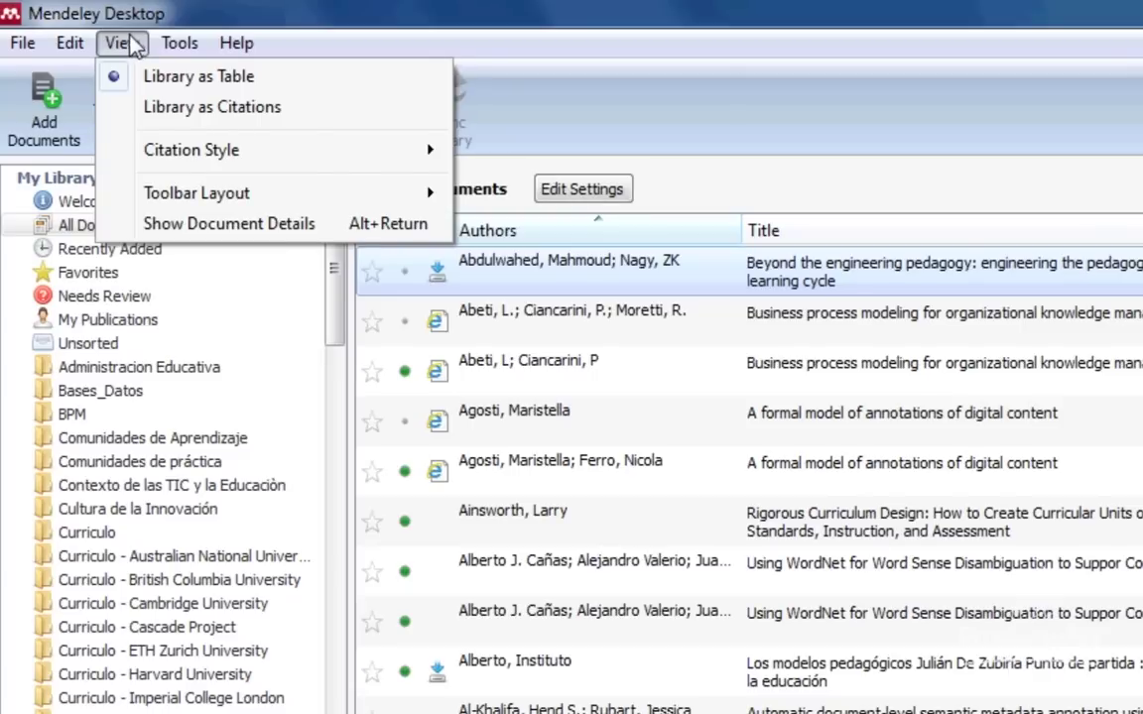
{"action": "mouse_move", "coordinate": [182, 161]}
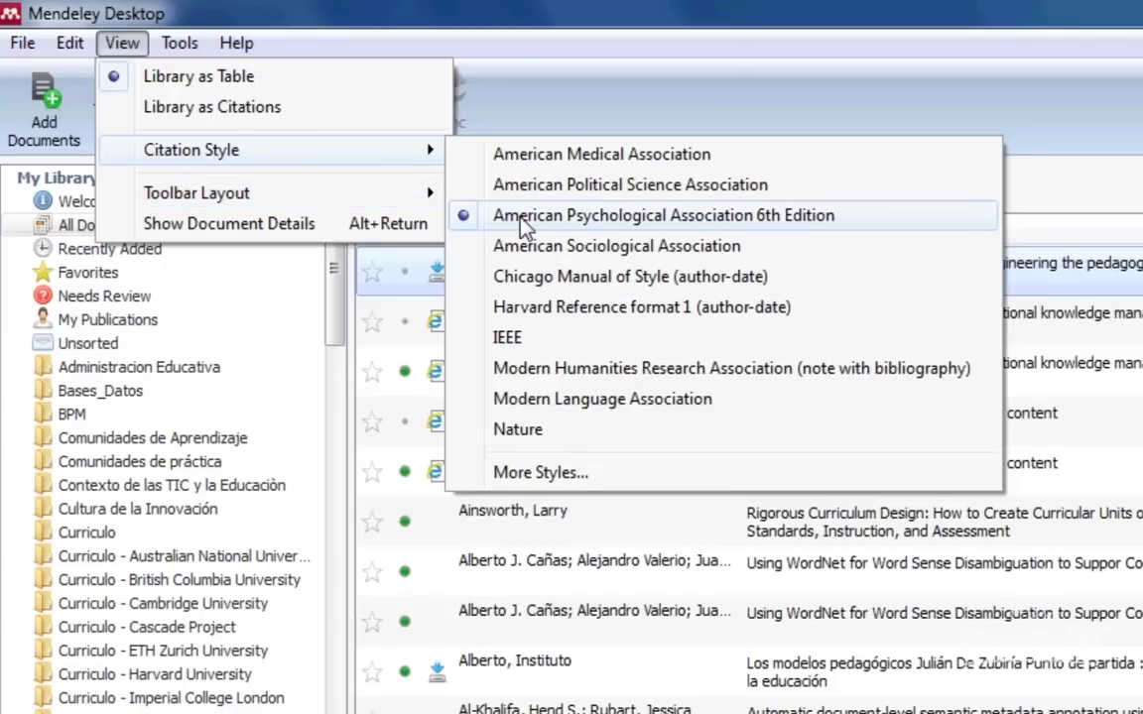
{"action": "left_click", "coordinate": [582, 102]}
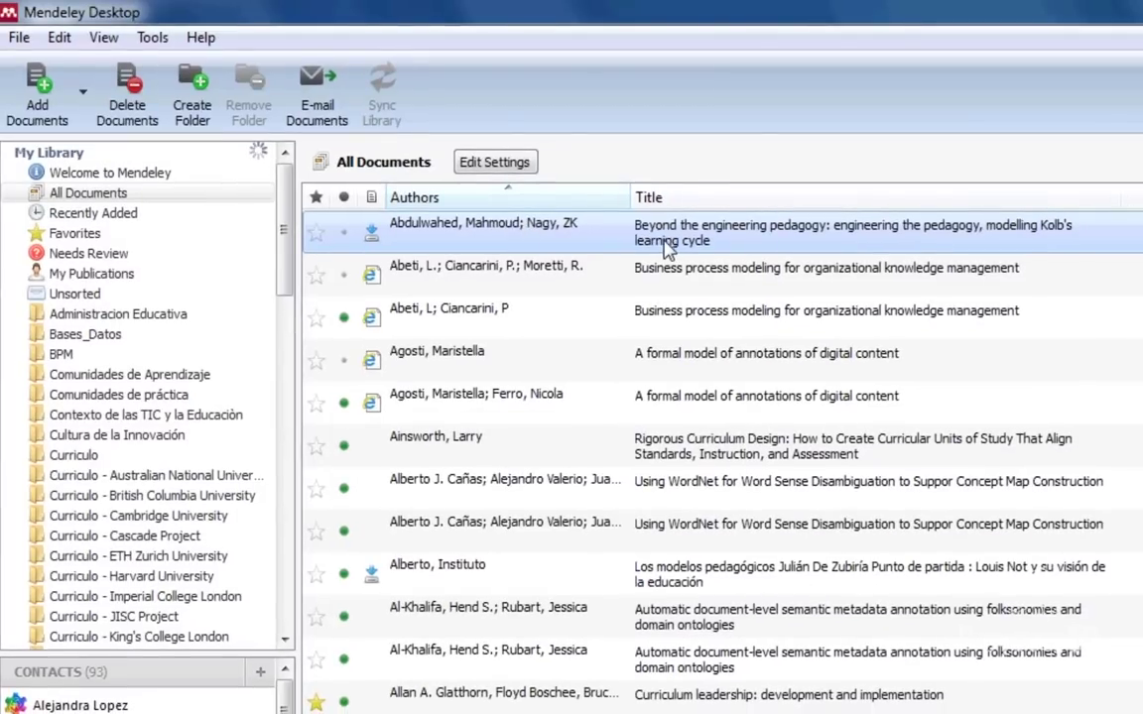
Copy the citation of the second business process modeling paper and switch to Word.
{"action": "left_click", "coordinate": [666, 280]}
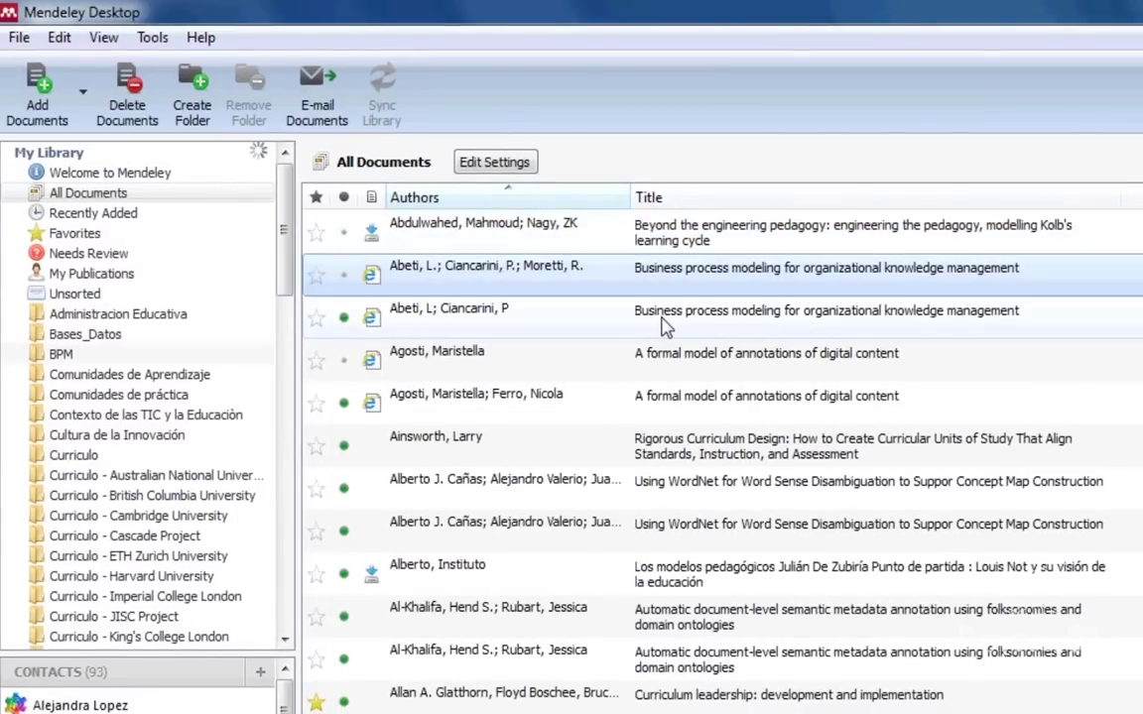
{"action": "left_click", "coordinate": [664, 326]}
{"action": "right_click", "coordinate": [662, 319]}
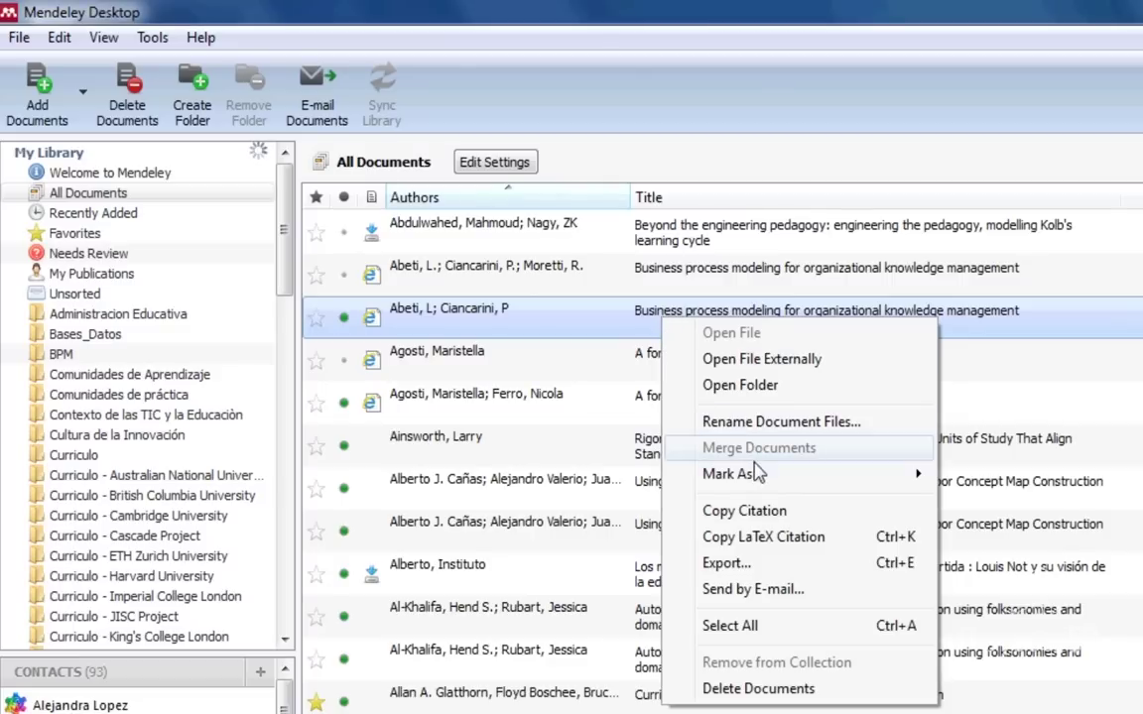
{"action": "left_click", "coordinate": [744, 511]}
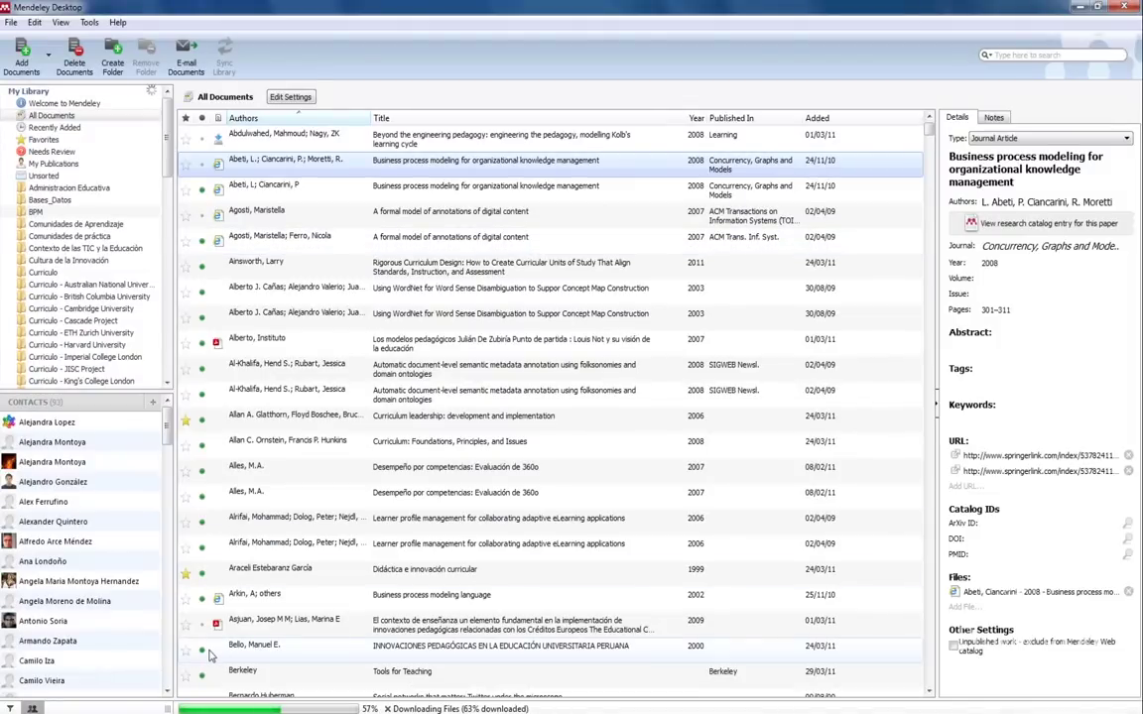
{"action": "left_click", "coordinate": [117, 586]}
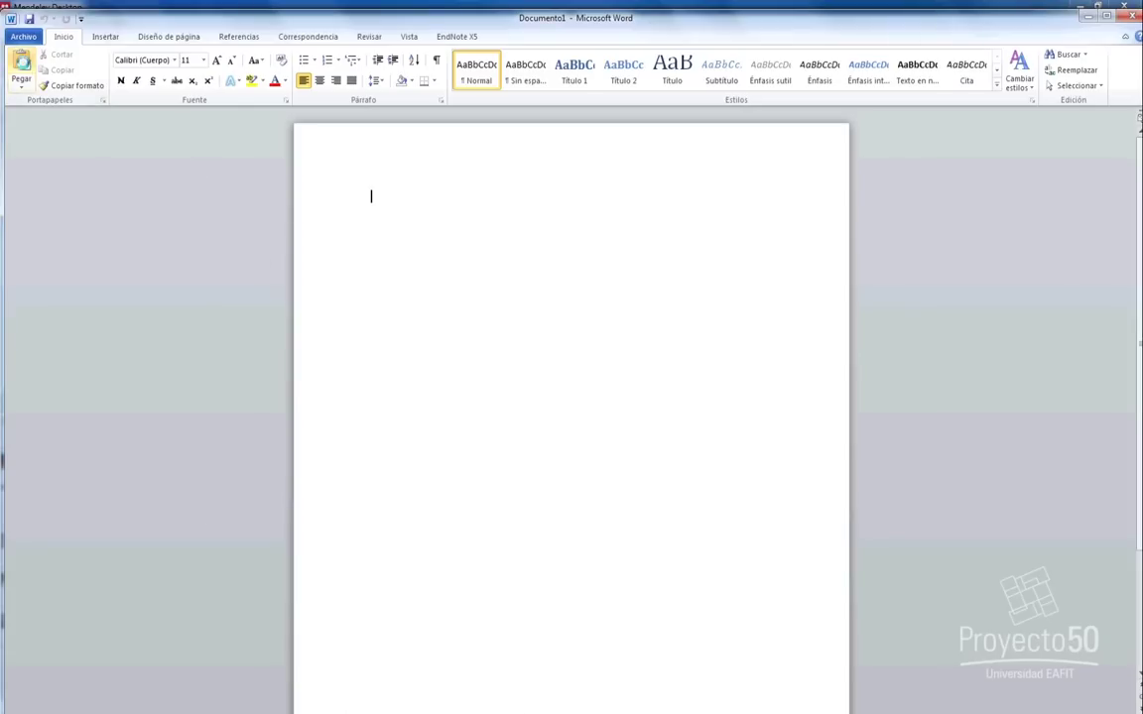
Paste the copied APA citation into Documento1.
{"action": "left_click", "coordinate": [22, 66]}
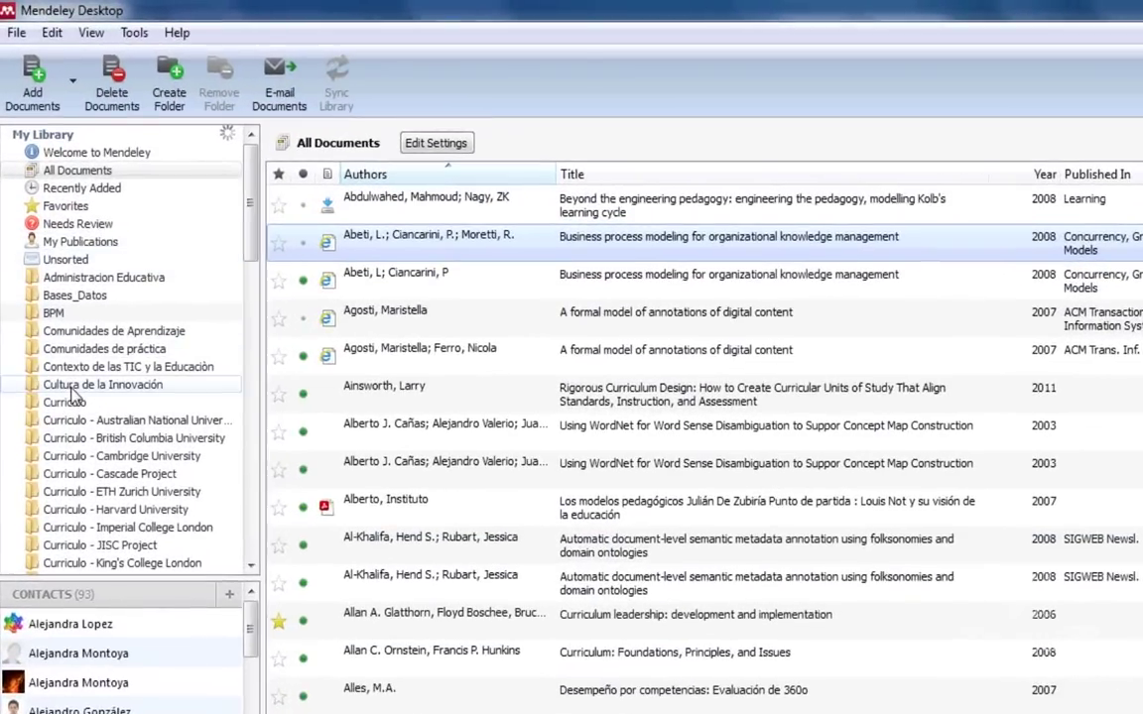
Open the Cultura de la Innovación and Curriculo - Australian National University folders.
{"action": "left_click", "coordinate": [61, 267]}
{"action": "left_click", "coordinate": [74, 421]}
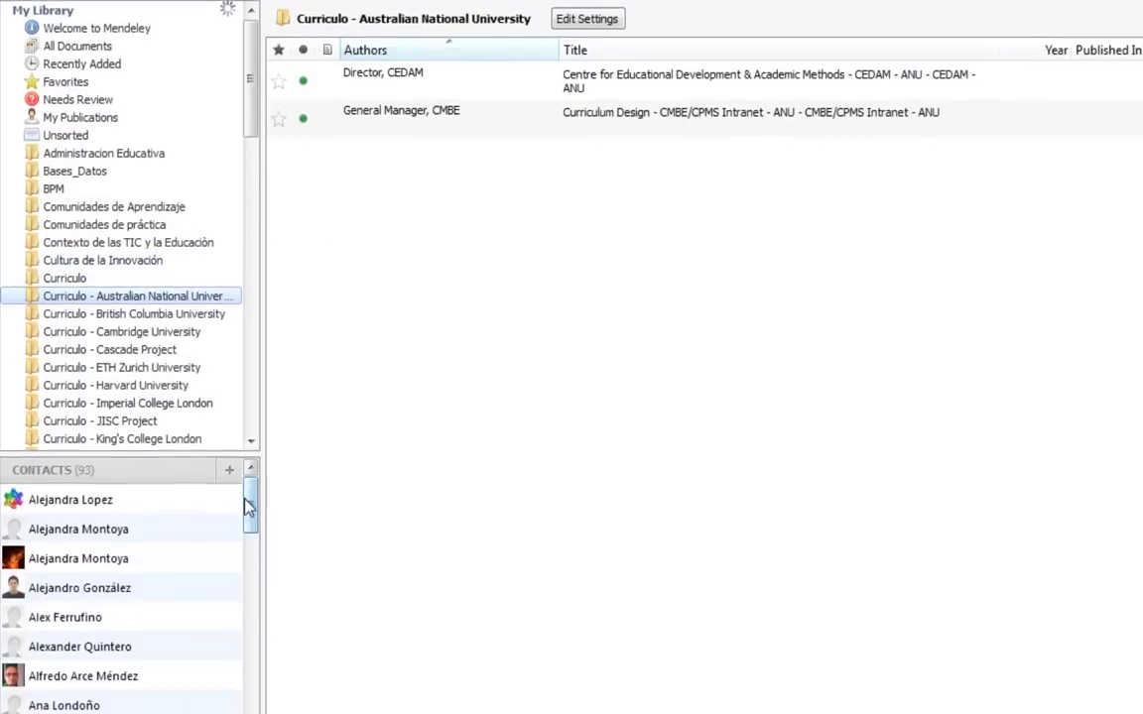
{"action": "left_click_drag", "start_coordinate": [250, 389], "coordinate": [251, 532]}
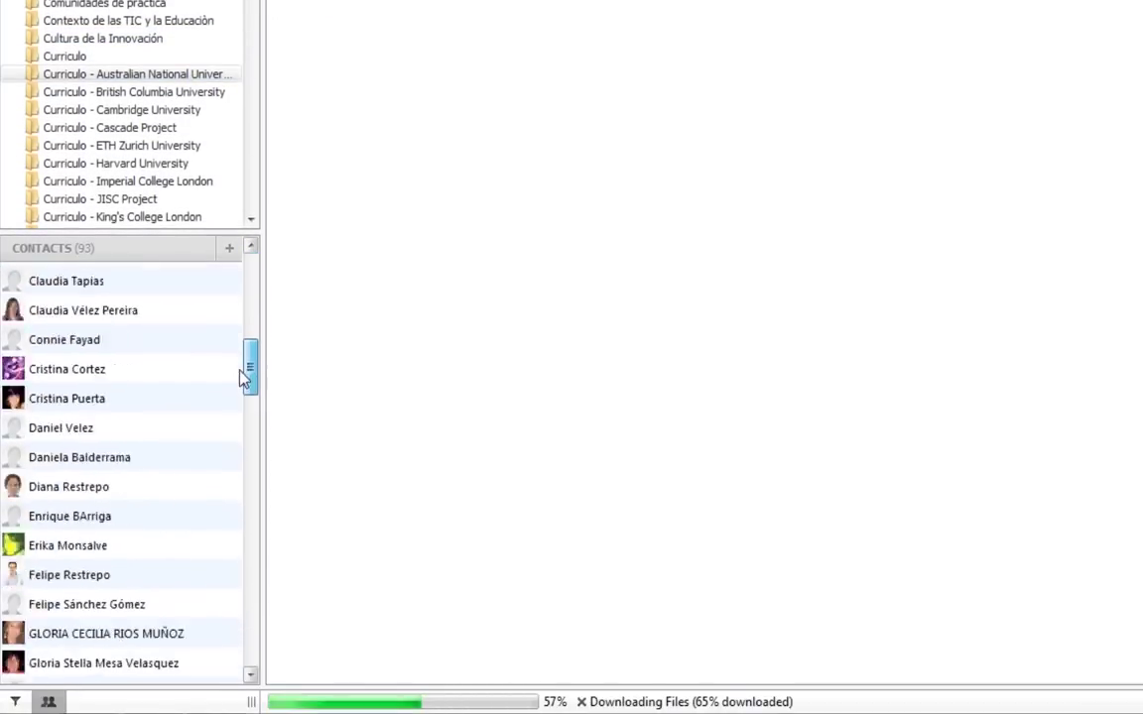
{"action": "left_click_drag", "start_coordinate": [251, 437], "coordinate": [250, 275]}
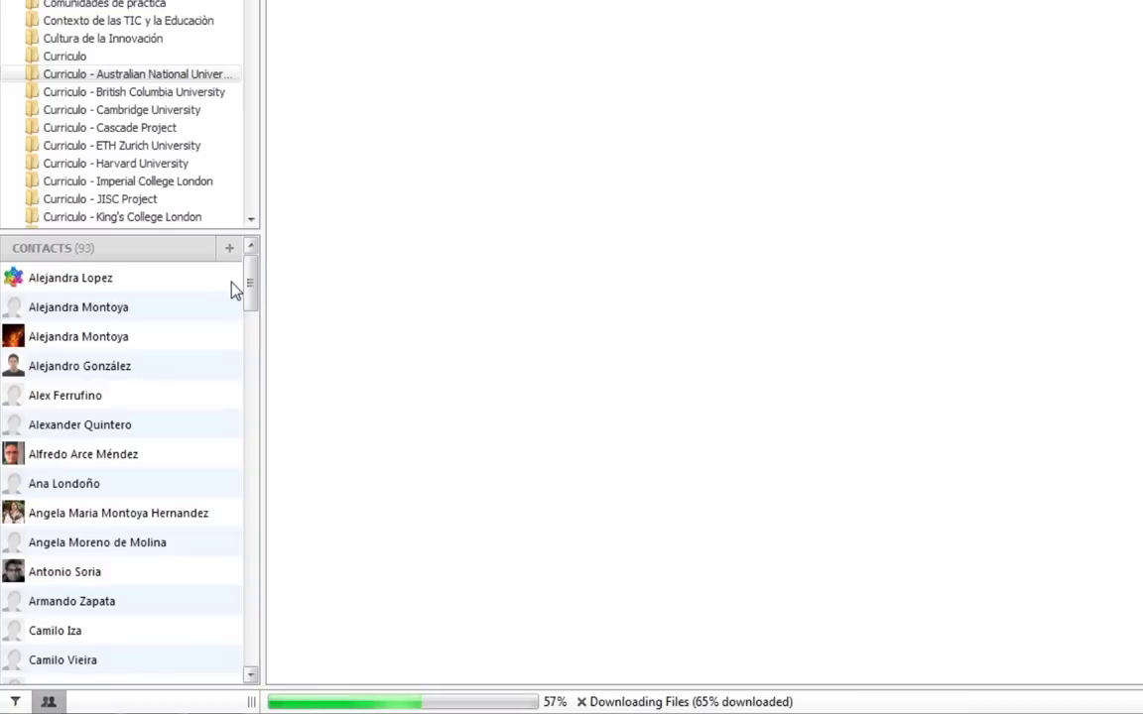
Show the filter pane and filter by My Tags, then Authors, then Publications.
{"action": "left_click", "coordinate": [15, 702]}
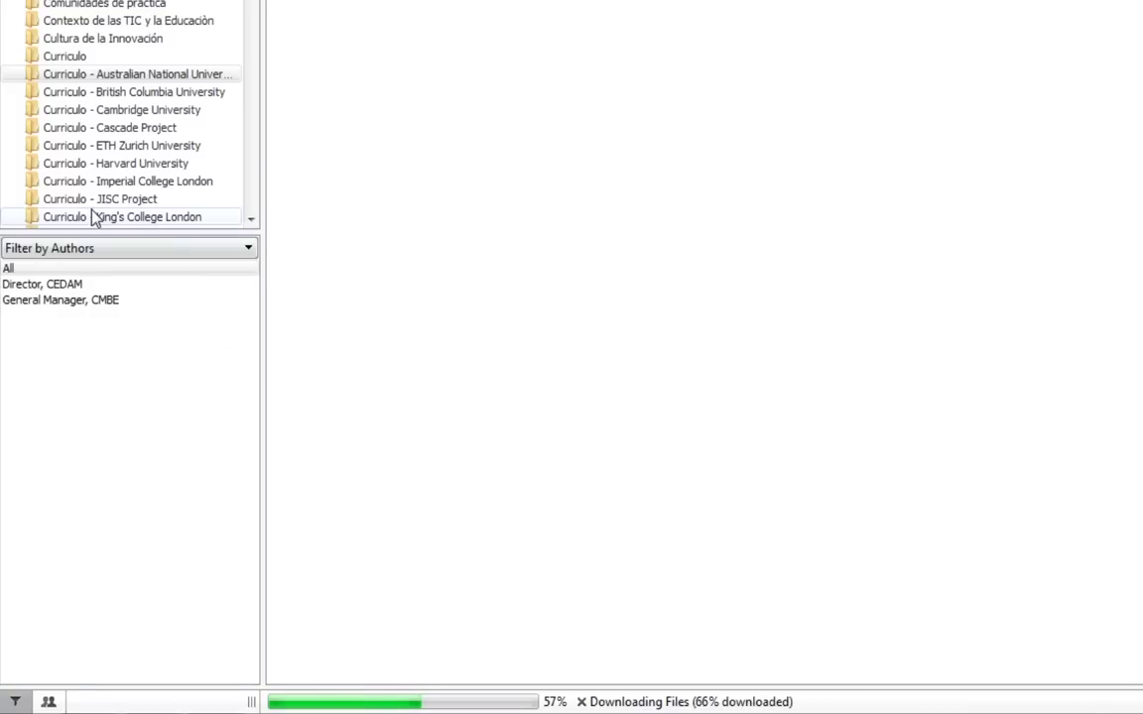
{"action": "left_click", "coordinate": [78, 253]}
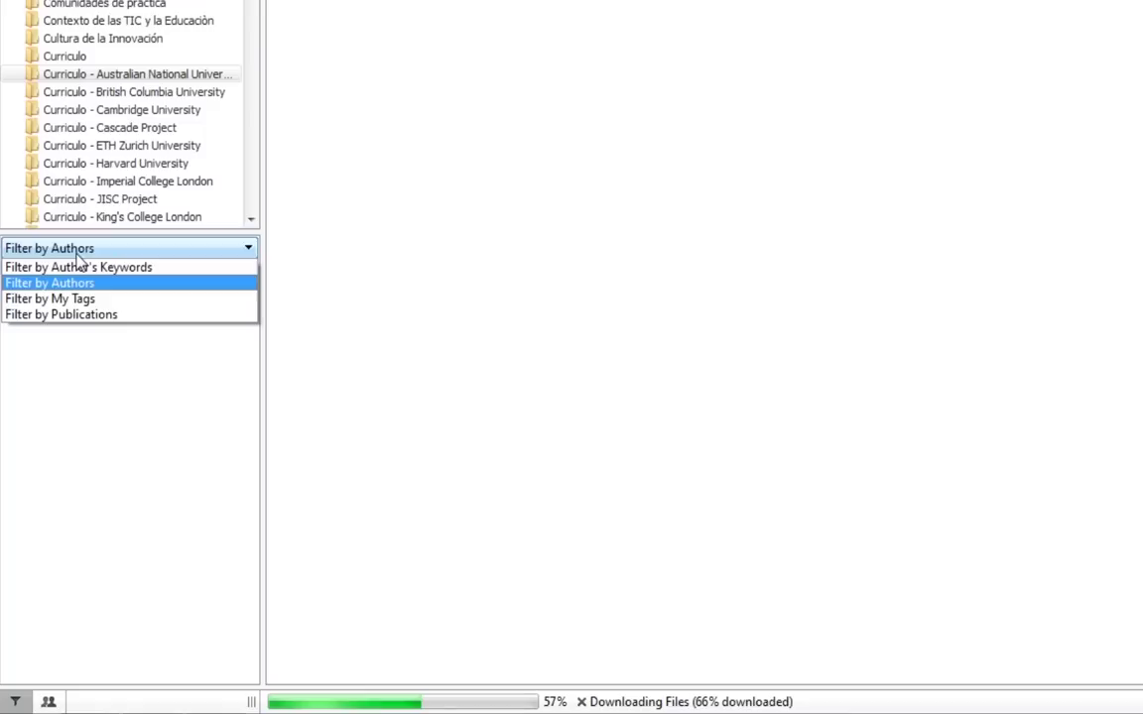
{"action": "left_click", "coordinate": [69, 308]}
{"action": "left_click", "coordinate": [71, 248]}
{"action": "left_click", "coordinate": [71, 286]}
{"action": "left_click", "coordinate": [70, 248]}
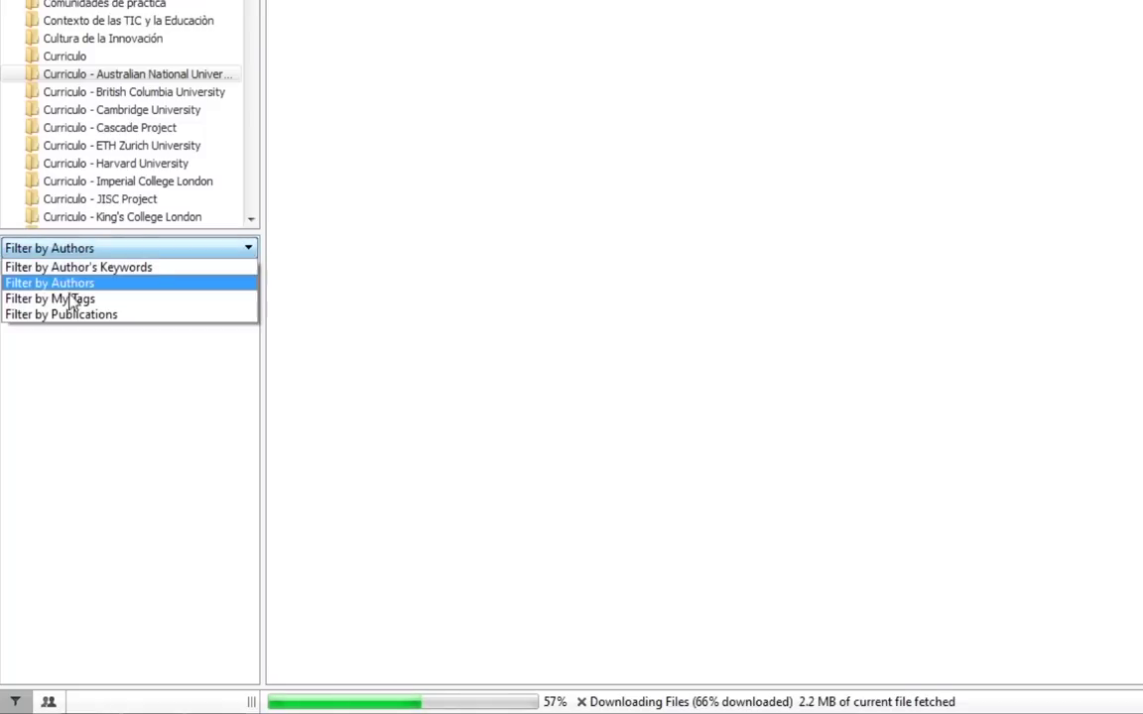
{"action": "left_click", "coordinate": [72, 314]}
Browse the Analisis de Datos, Bases de Datos and CadCam groups, ending on Proyecto 50.
{"action": "scroll", "coordinate": [68, 149], "scroll_direction": "down", "scroll_amount": 10}
{"action": "left_click", "coordinate": [69, 61]}
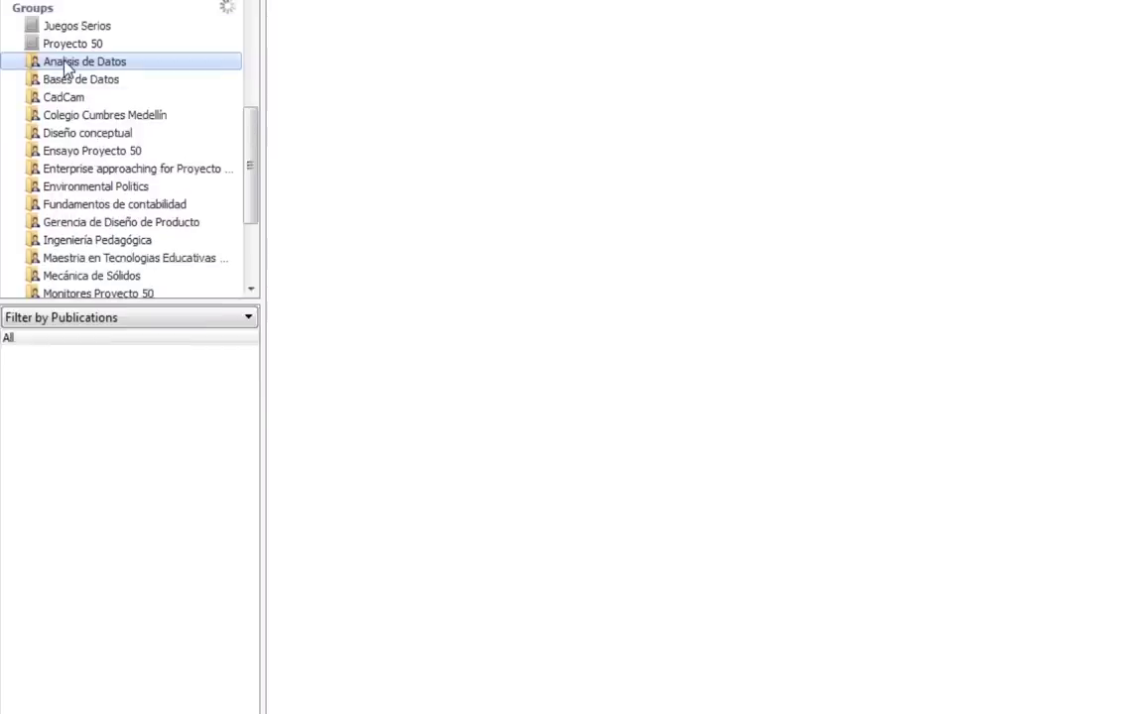
{"action": "left_click", "coordinate": [68, 322]}
{"action": "left_click", "coordinate": [63, 339]}
{"action": "key", "text": "Down"}
{"action": "key", "text": "Down"}
{"action": "key", "text": "Down"}
{"action": "key", "text": "Down"}
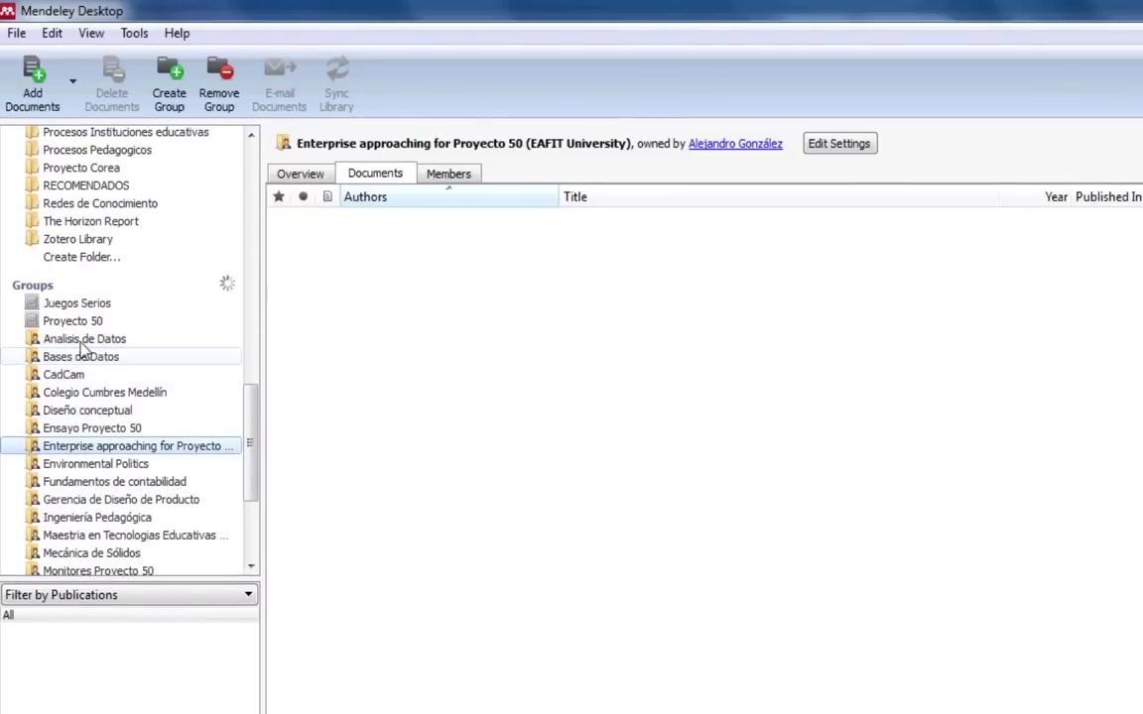
{"action": "left_click", "coordinate": [82, 323]}
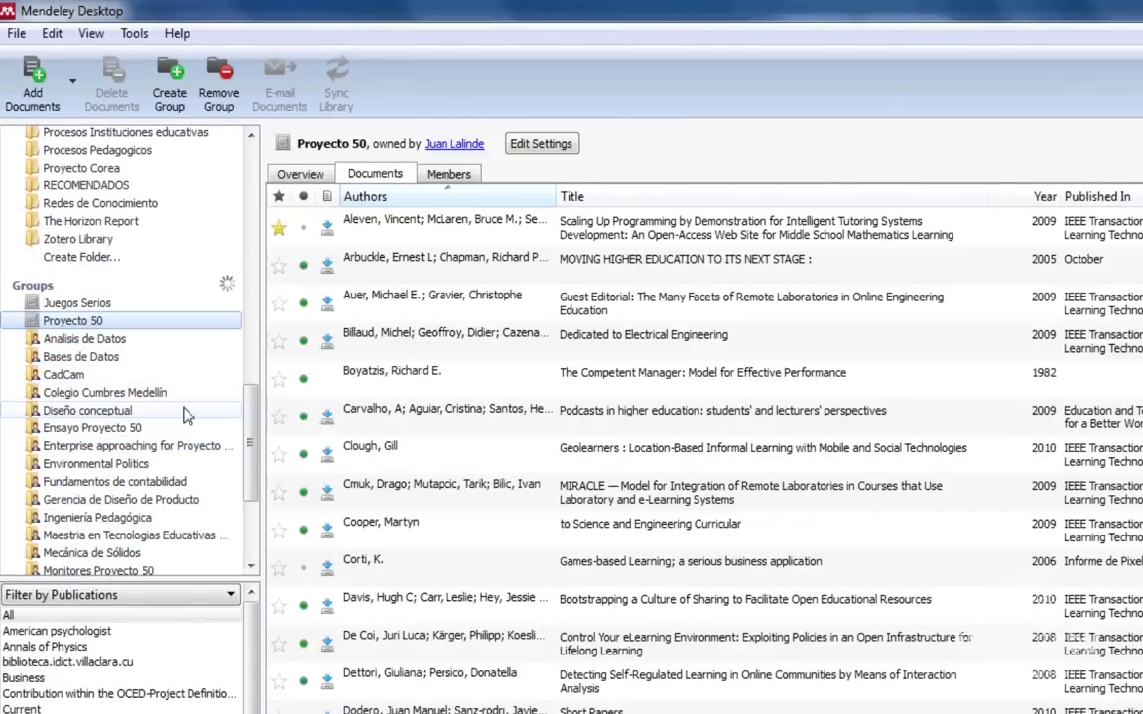